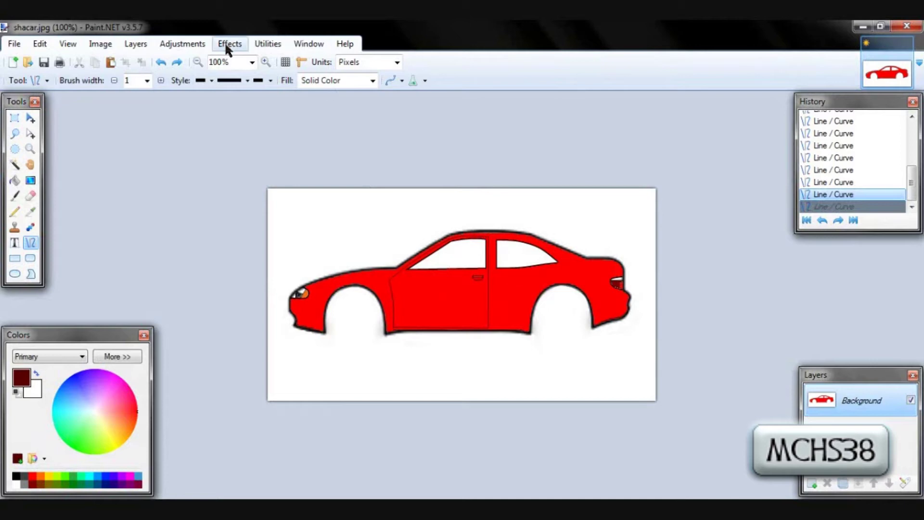
Add a new empty Layer 2 above the red car drawing from the Layers menu
left_click(135, 44)
left_click(151, 59)
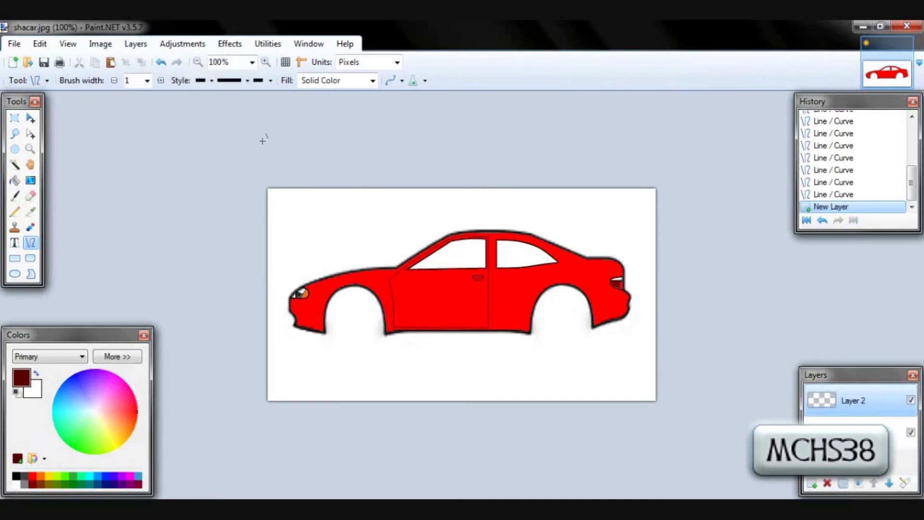
Set the Paintbrush width to 8, trying and undoing a test stroke on the door
key("b")
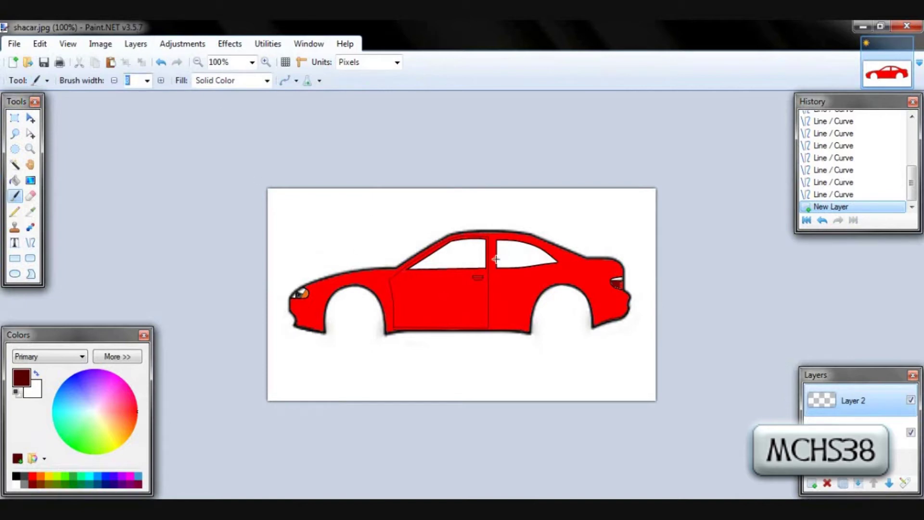
type("8")
left_click_drag(435, 282, 472, 308)
key("ctrl+z")
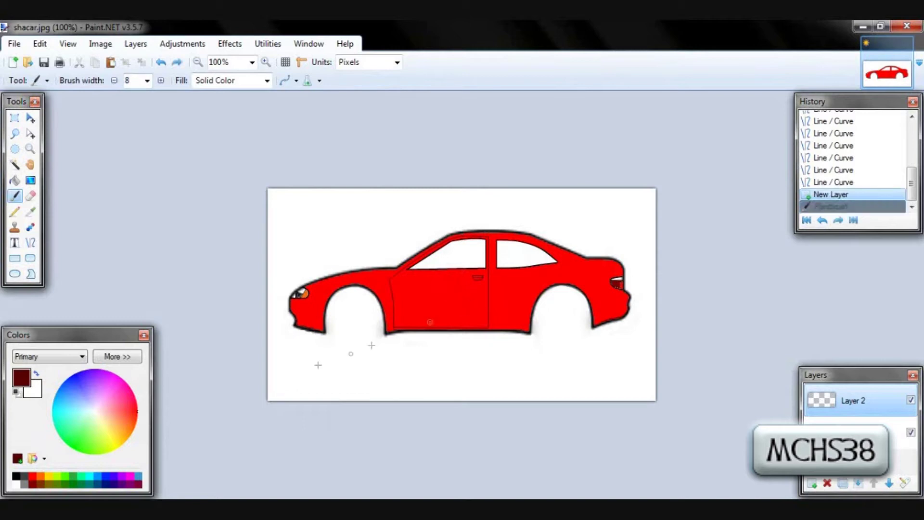
Make the primary colour black (000000) with alpha lowered to 228
left_click(117, 356)
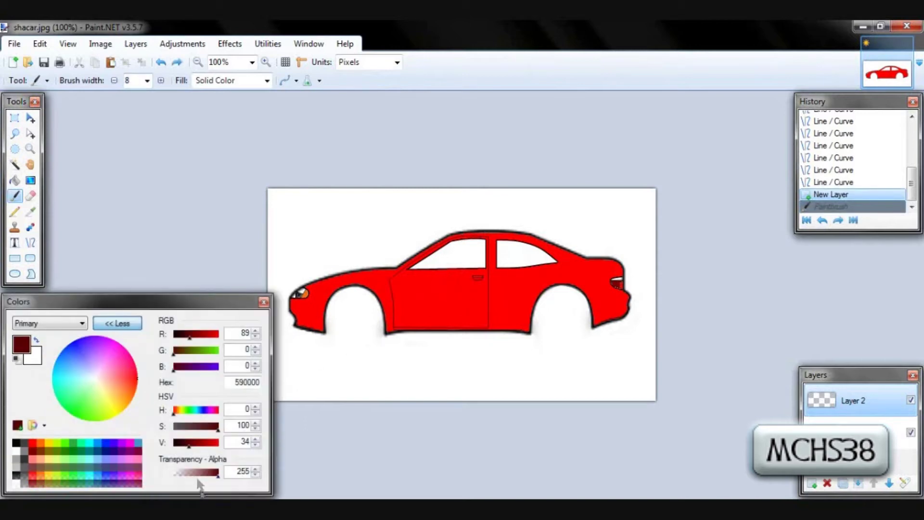
left_click_drag(183, 443, 181, 443)
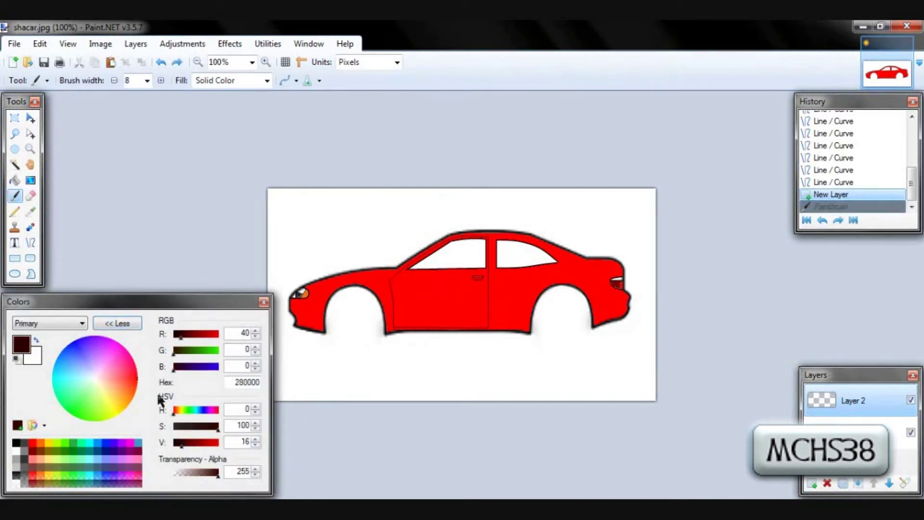
left_click(115, 324)
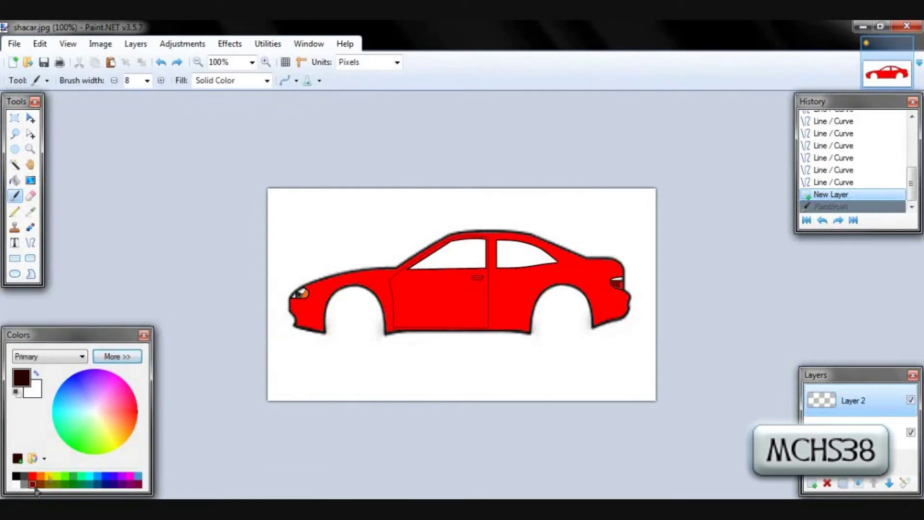
left_click(16, 476)
left_click(115, 357)
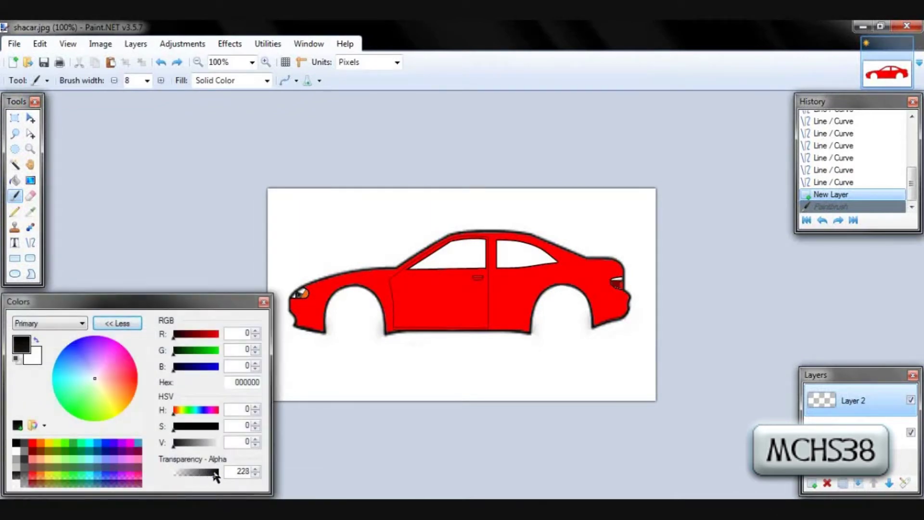
left_click(106, 321)
Draw a width-4 black line and bend it into an arch over the front wheel opening
key("o")
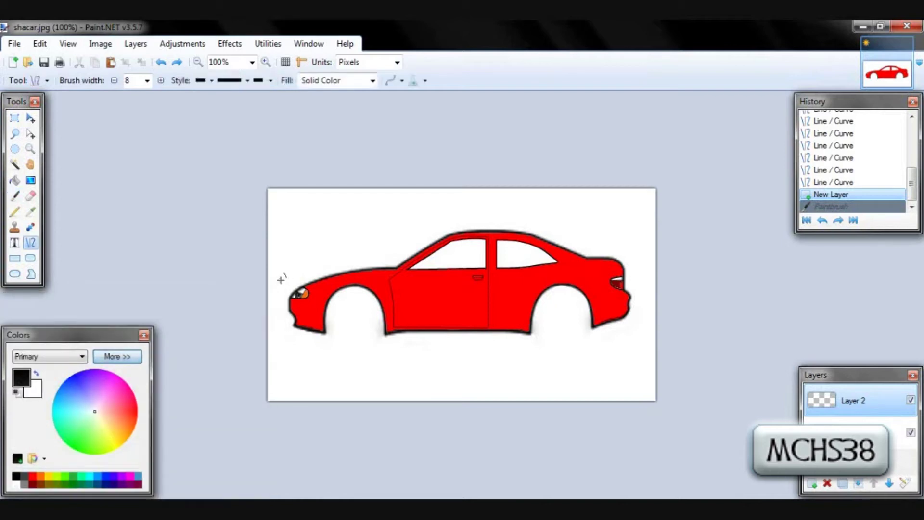
left_click_drag(335, 284, 373, 277)
key("ctrl+z")
double_click(132, 82)
type("4")
left_click_drag(320, 291, 383, 288)
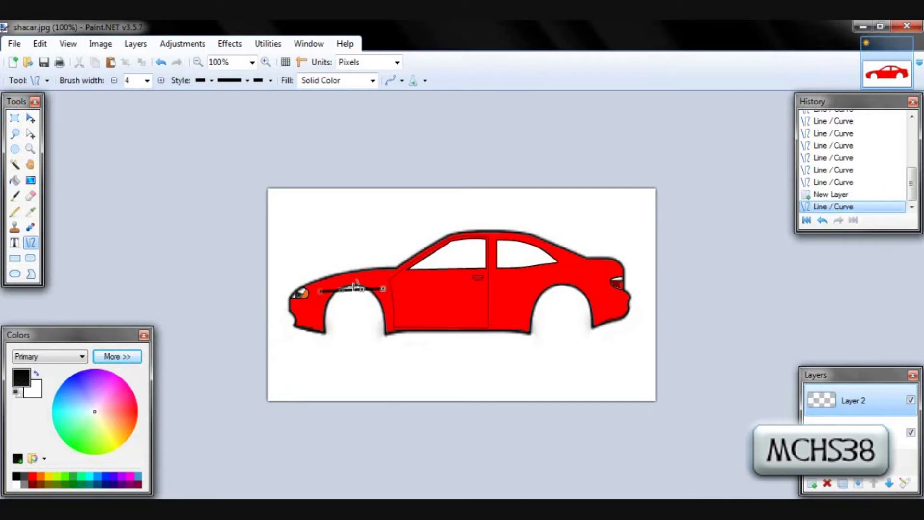
key("Return")
key("Return")
key("Return")
left_click_drag(386, 289, 345, 281)
Copy the front wheel-arch curves, place the duplicate over the rear wheel, and deselect
key("s")
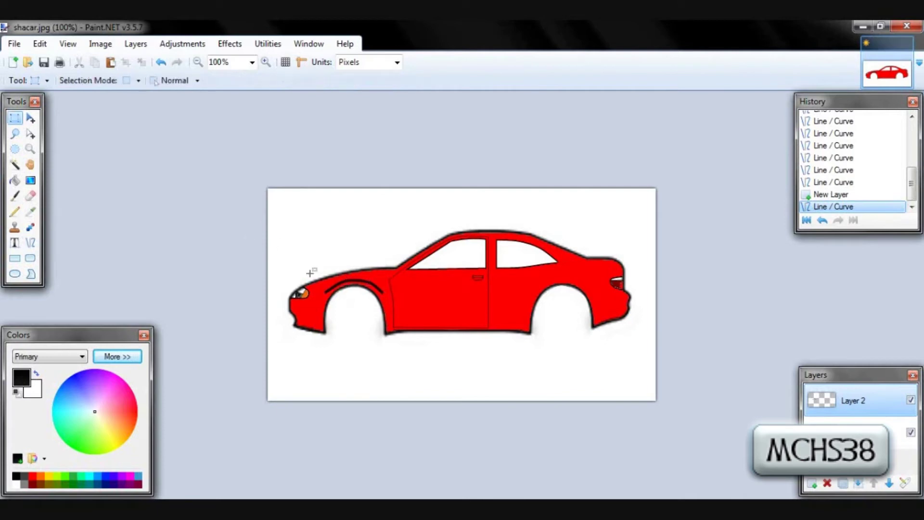
left_click_drag(295, 247, 401, 319)
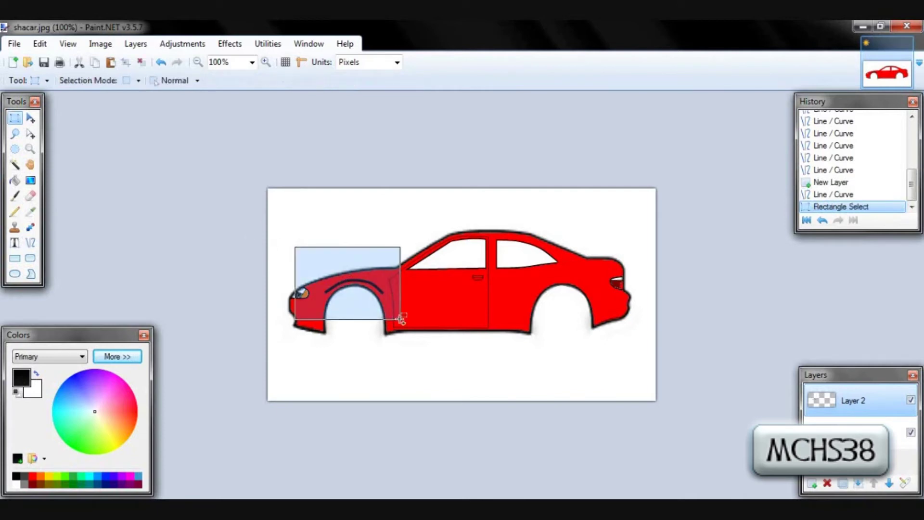
key("ctrl+c")
key("ctrl+v")
left_click_drag(356, 275, 558, 268)
key("s")
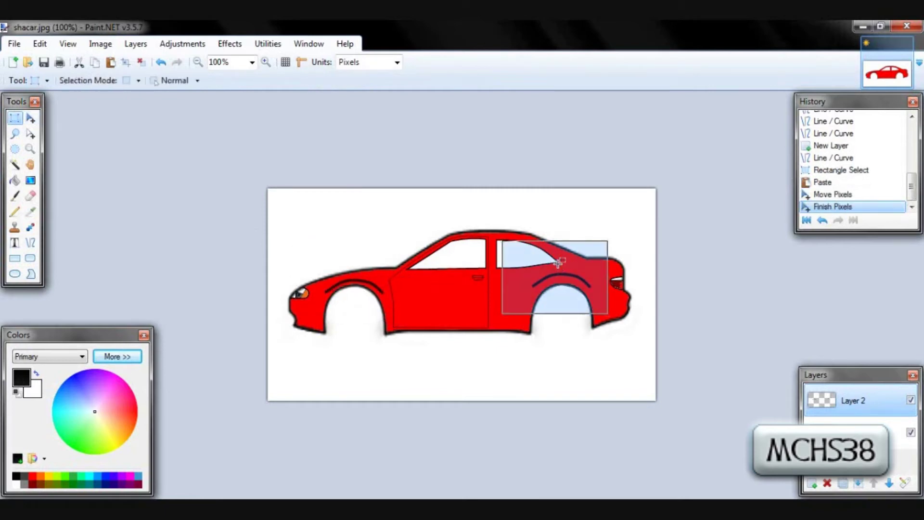
left_click(559, 263)
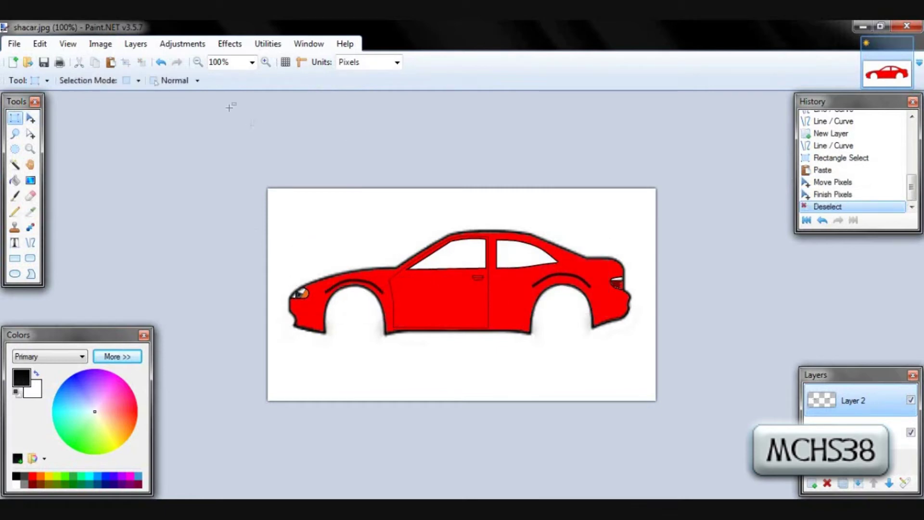
Draw a short black shading line down the front door edge at brush width 2
key("o")
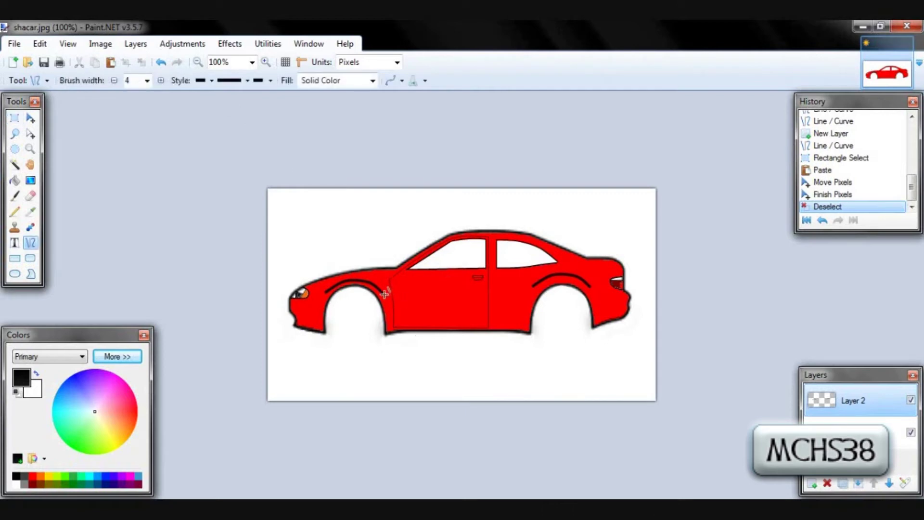
left_click_drag(394, 296, 391, 326)
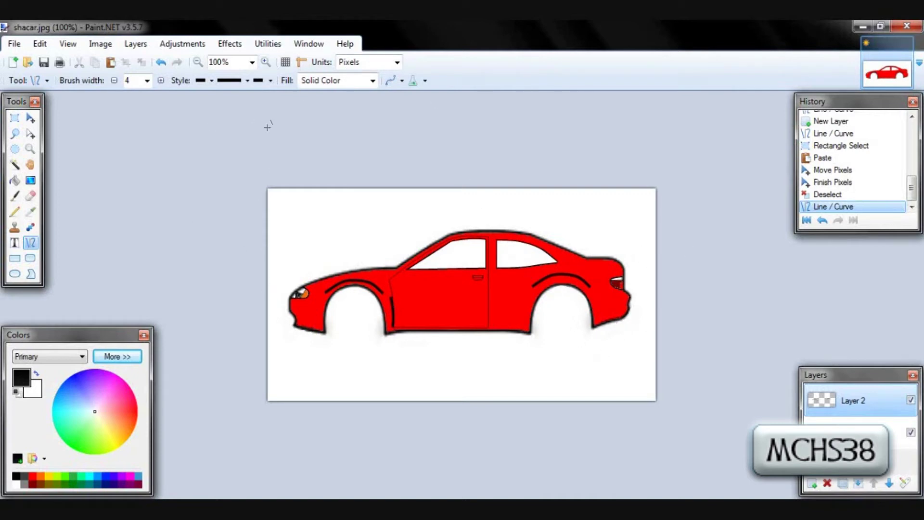
double_click(137, 81)
key("Return")
key("s")
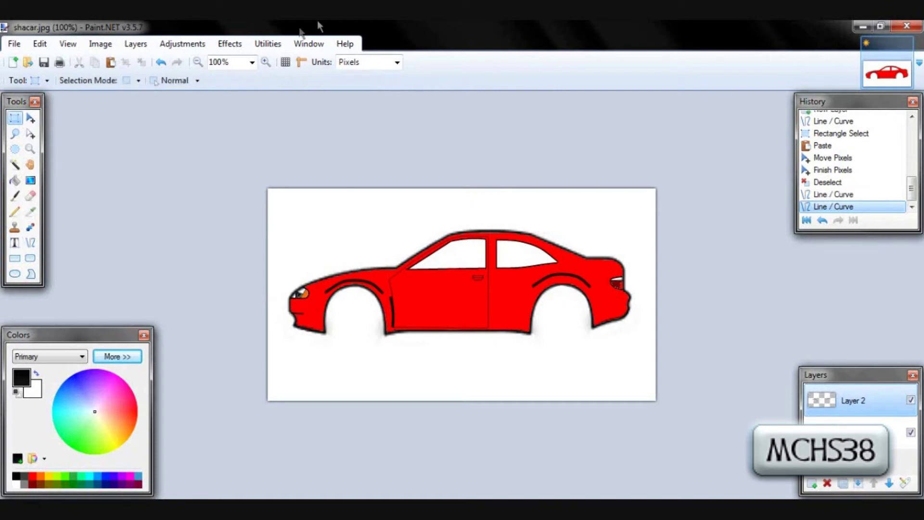
Soften Layer 2's dark lines with a Gaussian Blur at a radius of about 15
left_click(236, 44)
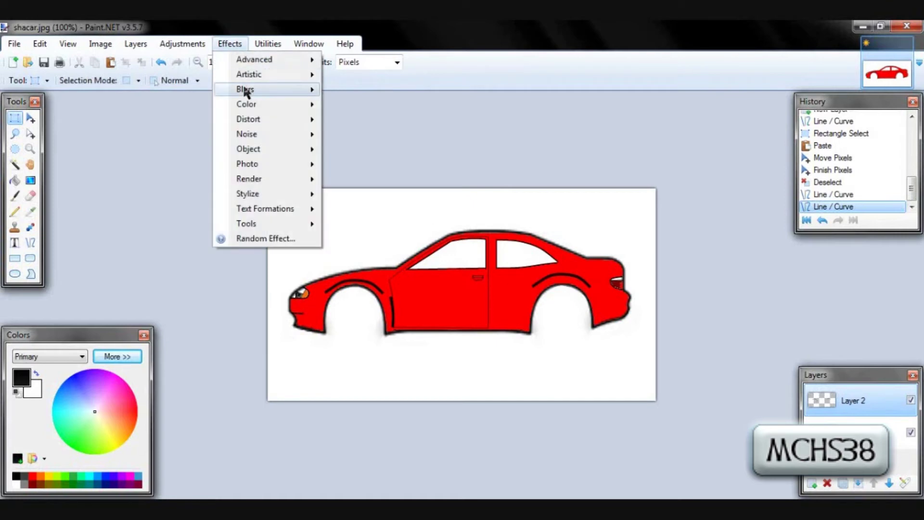
mouse_move(246, 89)
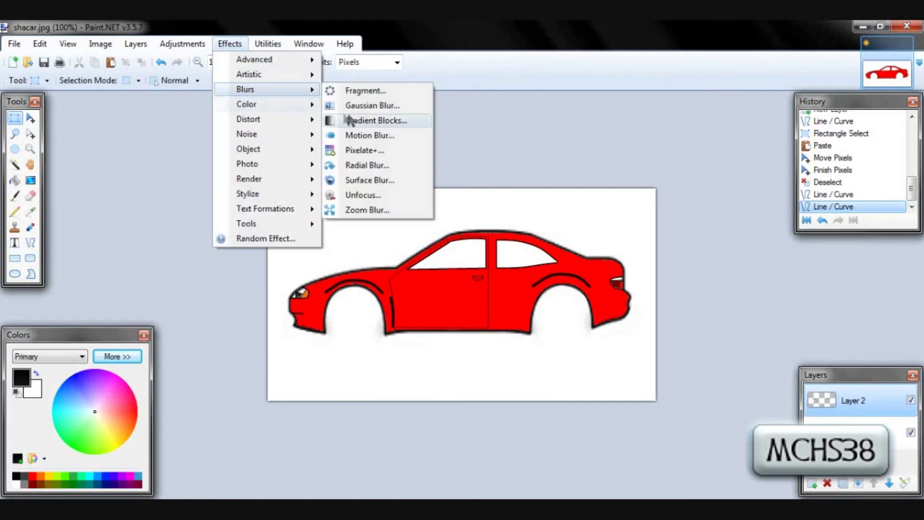
left_click(371, 106)
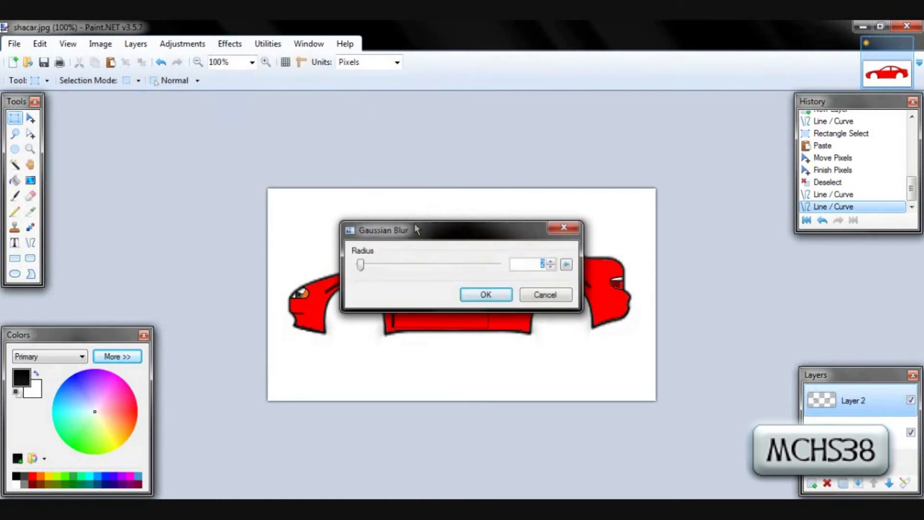
left_click_drag(417, 230, 526, 98)
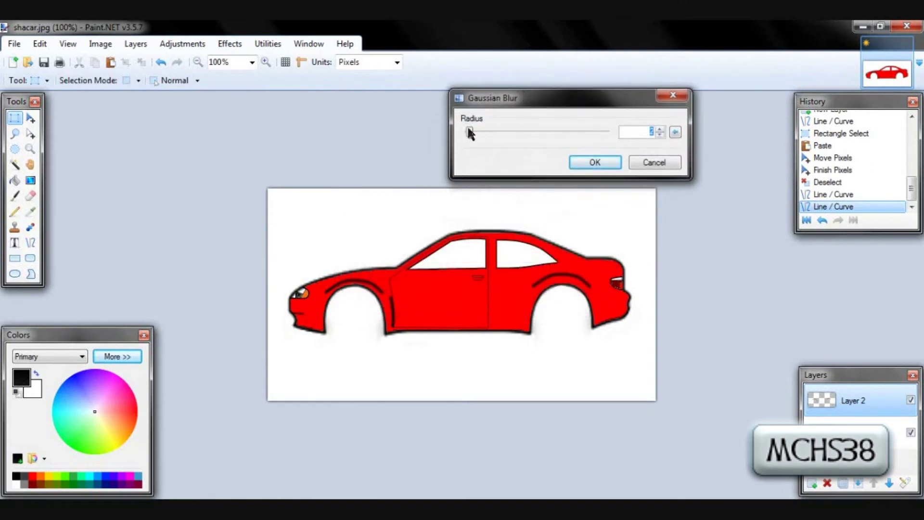
left_click_drag(471, 134, 481, 137)
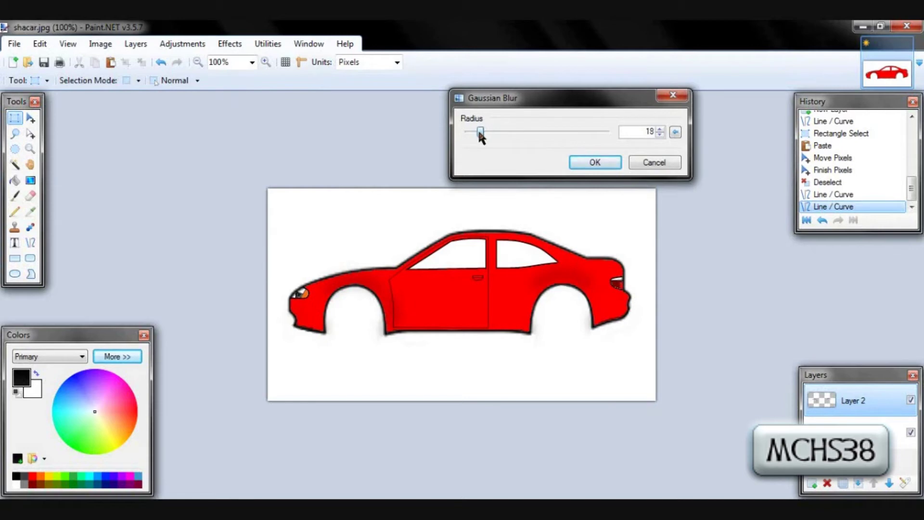
left_click_drag(479, 134, 477, 134)
left_click(588, 164)
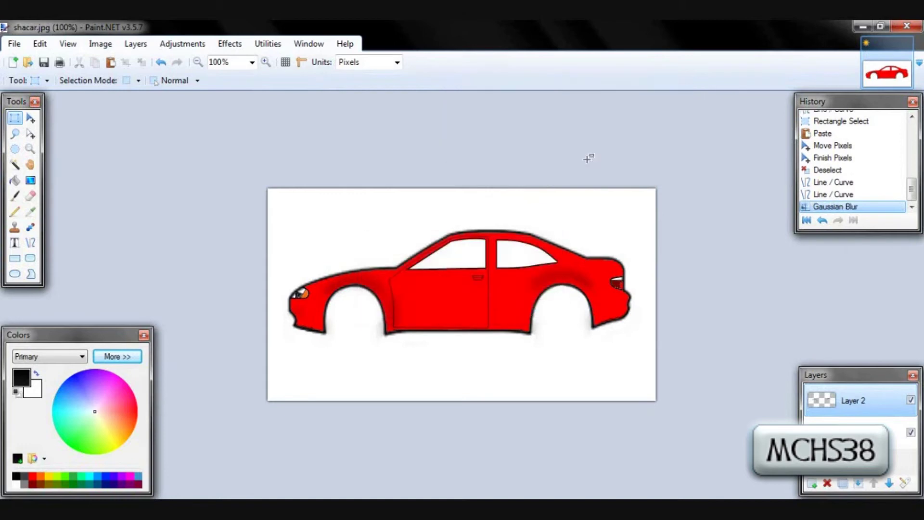
Add a new Layer 3 and set the brush width to 25, undoing a test dab
left_click(813, 483)
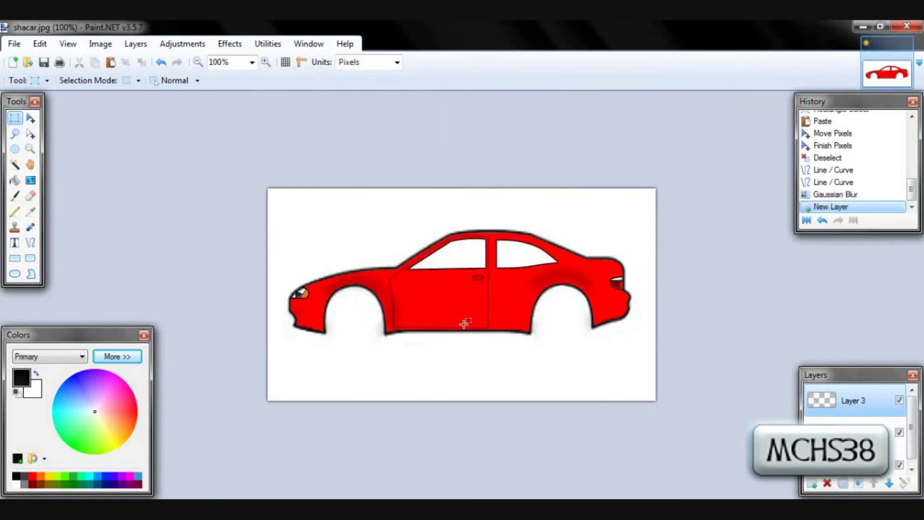
key("b")
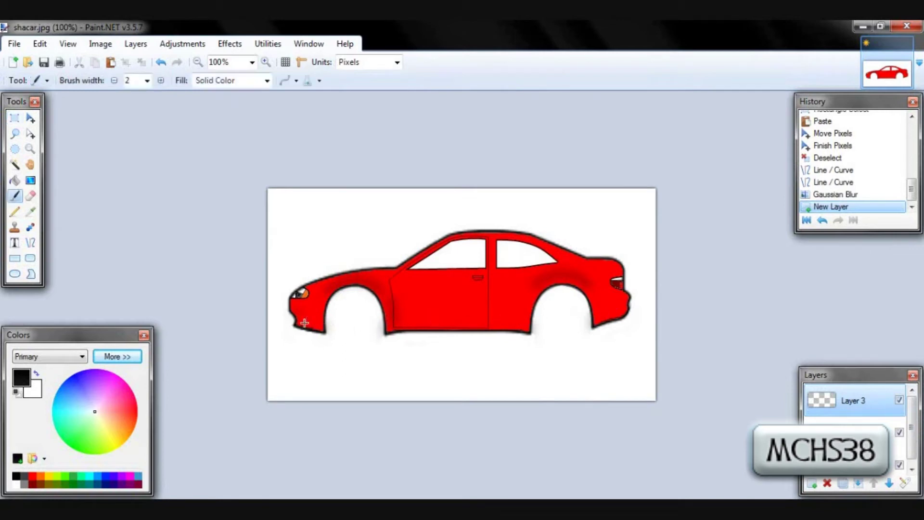
double_click(134, 84)
type("25")
left_click(305, 322)
key("ctrl+z")
key("o")
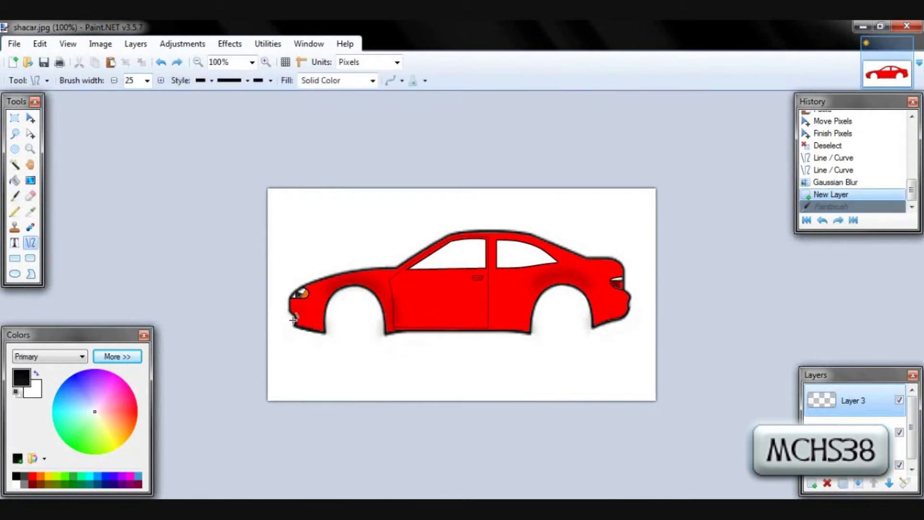
Draw thick black lines along the front bumper, the sill between the wheels, and the rear bumper
left_click_drag(294, 320, 326, 324)
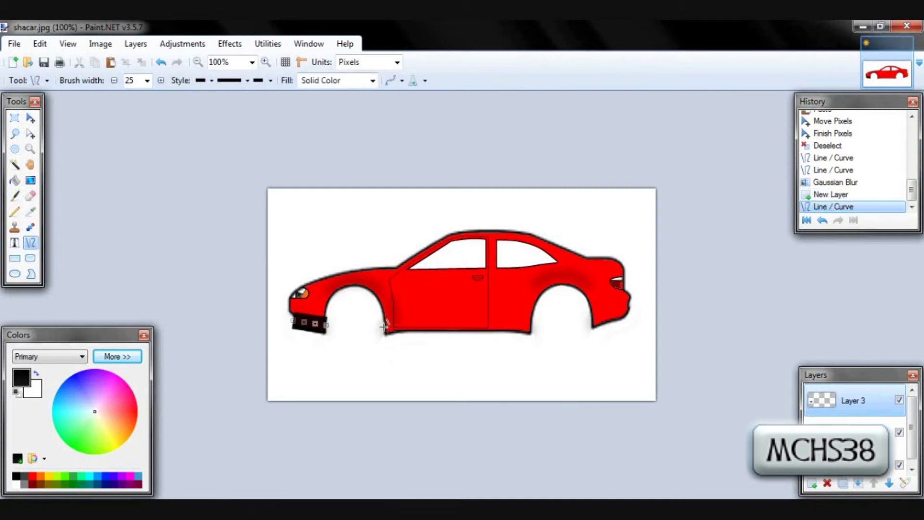
left_click_drag(384, 326, 530, 325)
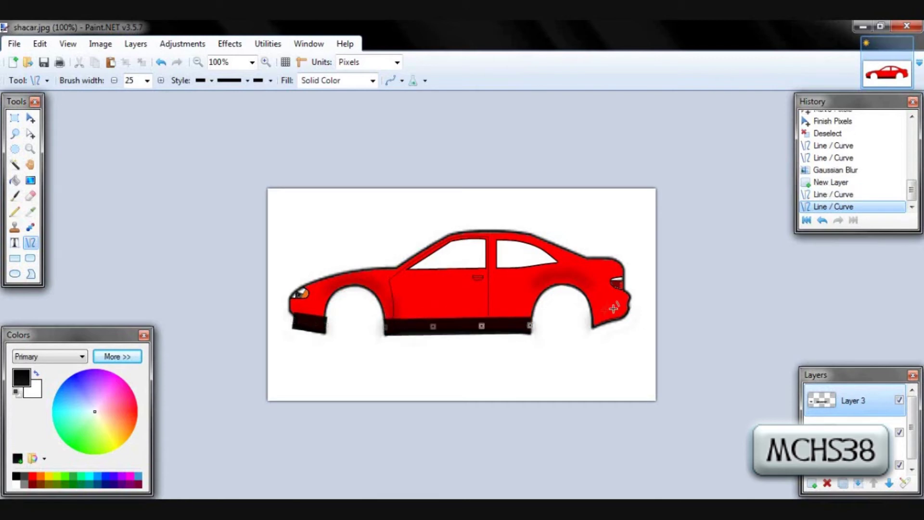
left_click_drag(591, 321, 632, 306)
key("s")
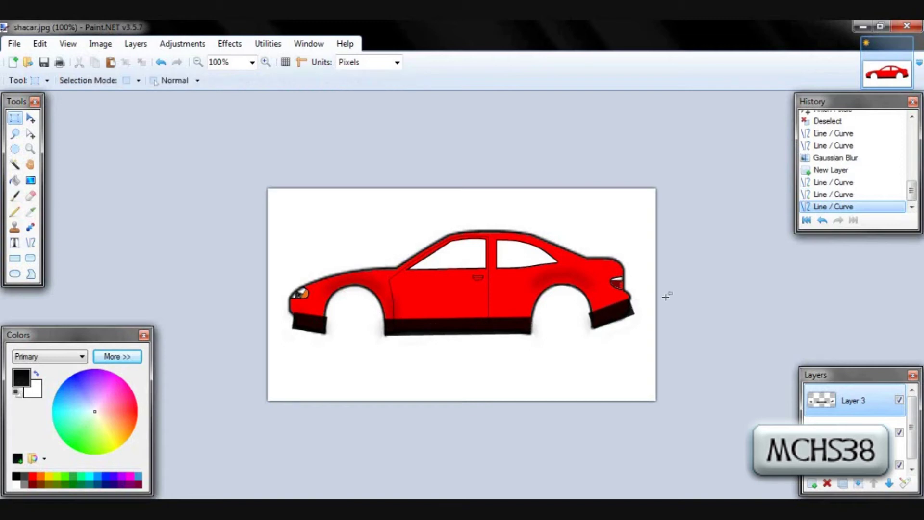
left_click(226, 44)
Blur Layer 3's black strips with a radius-30 Gaussian Blur, zooming in to check the result
mouse_move(259, 106)
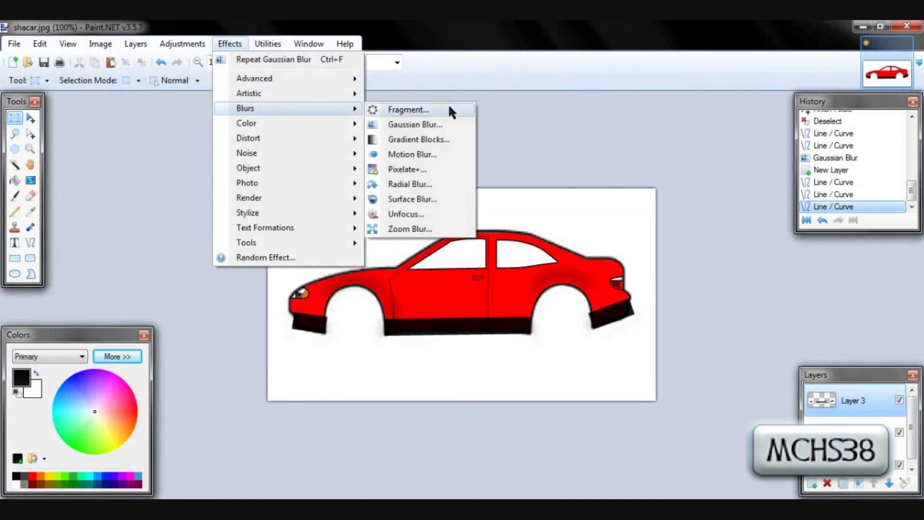
left_click(423, 126)
left_click_drag(408, 232, 579, 113)
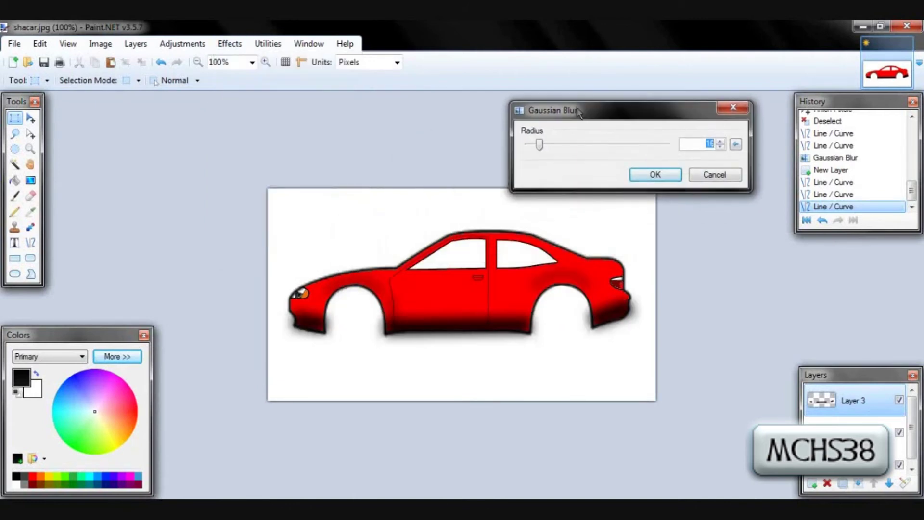
mouse_move(544, 144)
left_mouse_down()
mouse_move(558, 144)
mouse_move(550, 147)
left_mouse_up()
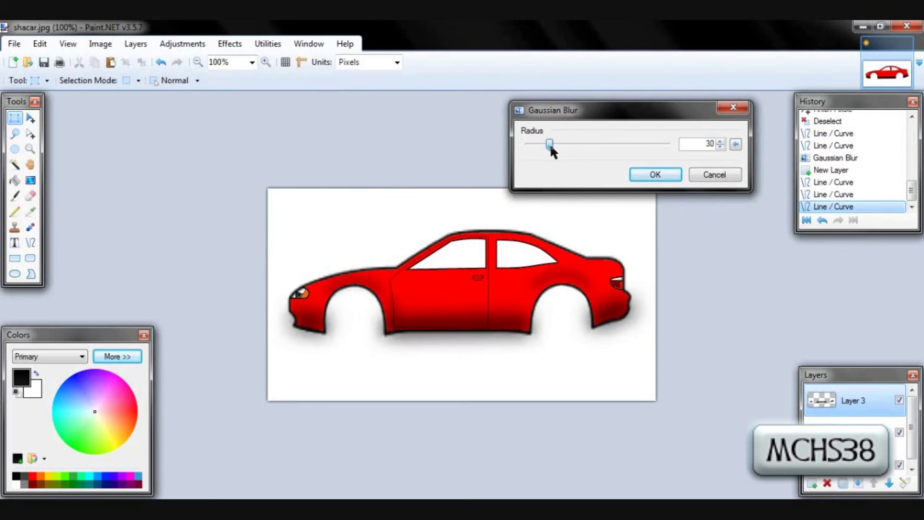
left_click(658, 170)
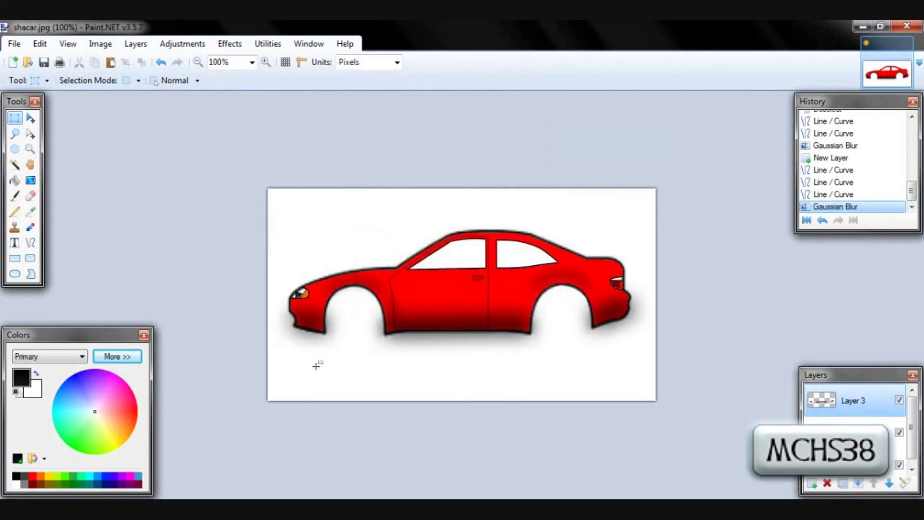
key("z")
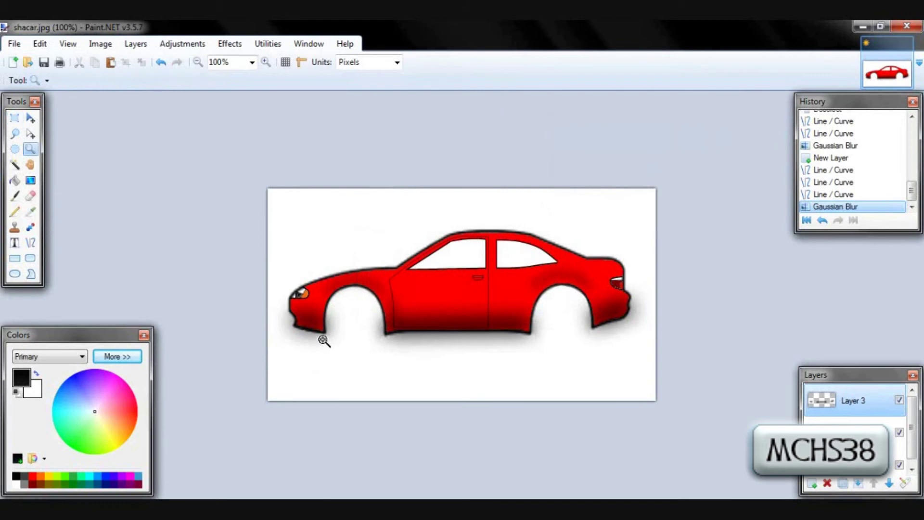
left_click(324, 340)
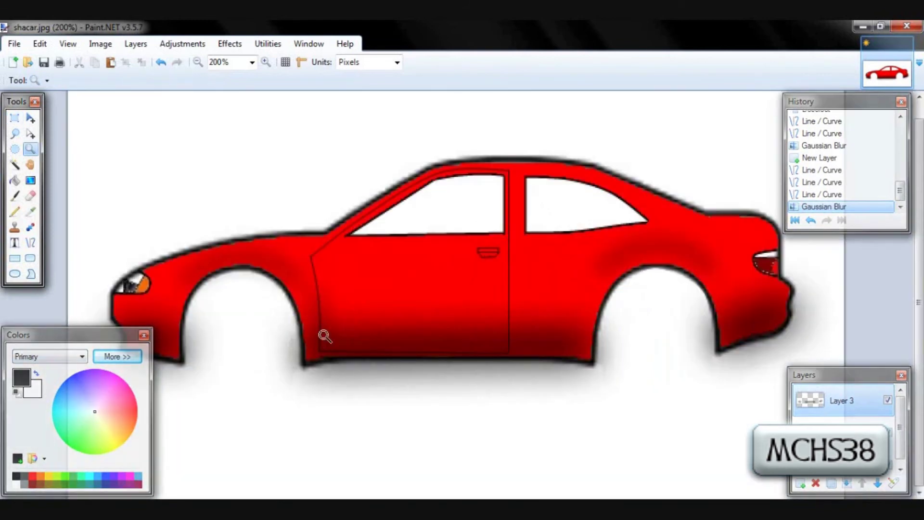
right_click(273, 386)
Erase the blurred shadow spilling under the front bumper, below the body and into the wheel wells
key("e")
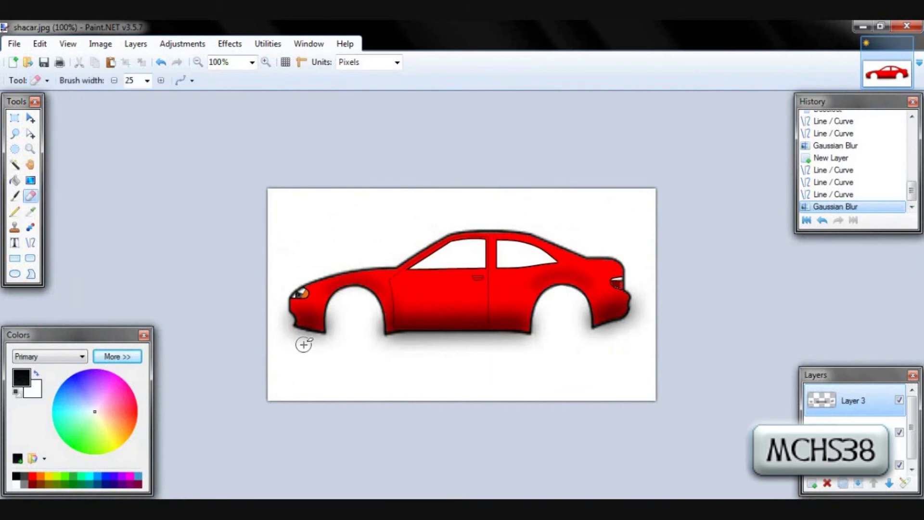
left_click_drag(297, 337, 291, 336)
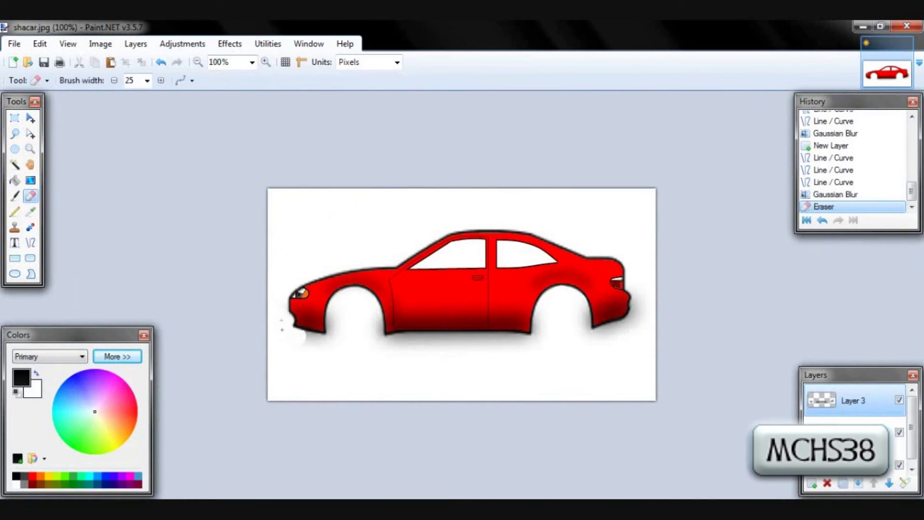
mouse_move(300, 338)
left_mouse_down()
mouse_move(362, 317)
mouse_move(383, 345)
mouse_move(419, 338)
left_mouse_up()
mouse_move(424, 339)
left_mouse_down()
mouse_move(476, 337)
mouse_move(411, 344)
mouse_move(536, 342)
left_mouse_up()
key("ctrl+z")
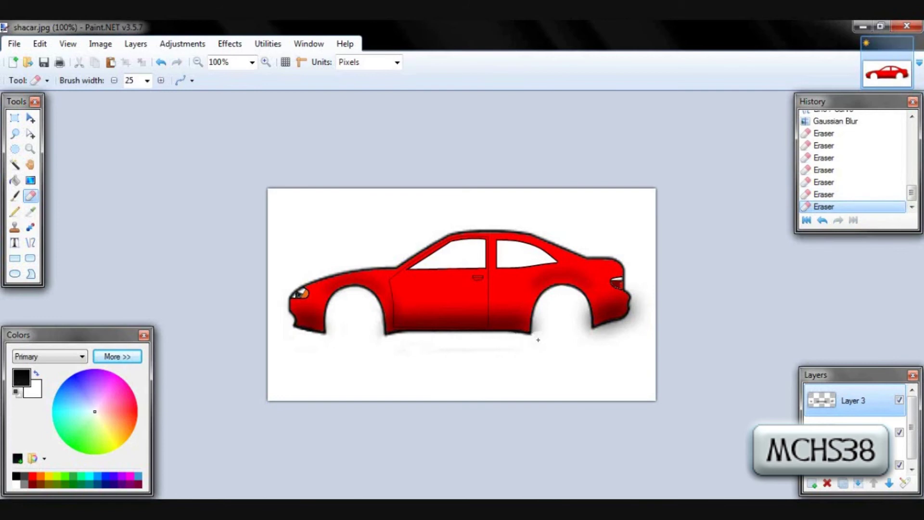
left_click(554, 301)
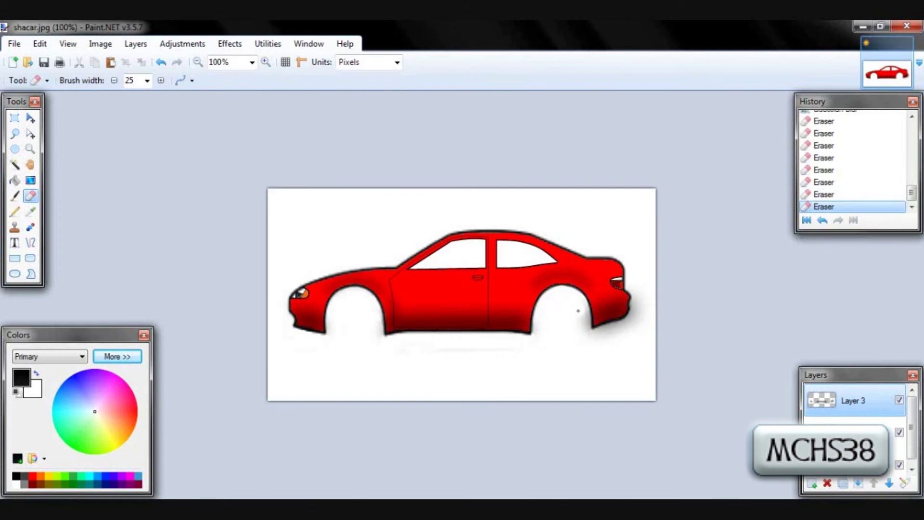
left_click(584, 337)
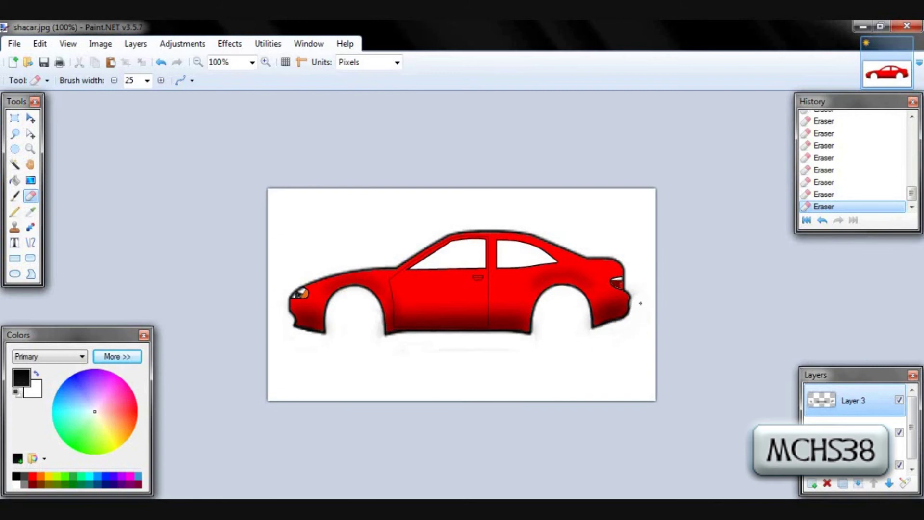
Add a new Layer 4, make white the primary colour, and set brush width 20
key("s")
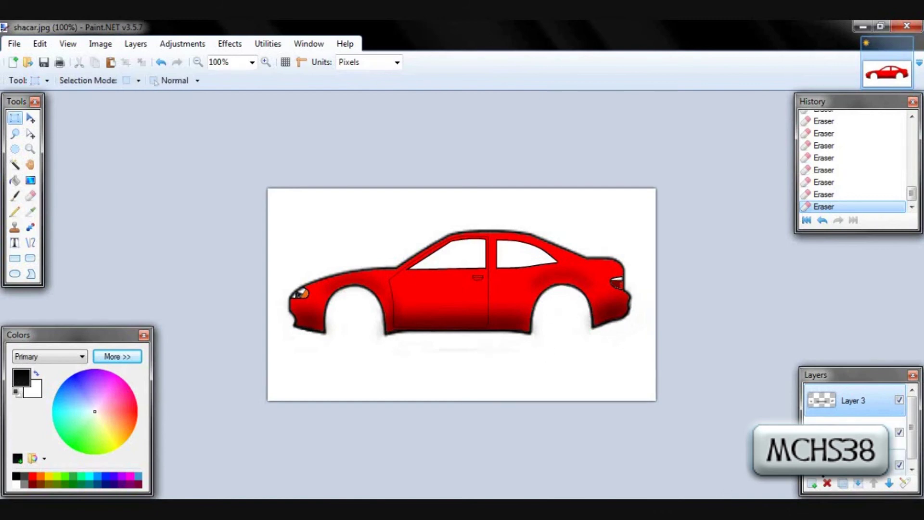
left_click(812, 482)
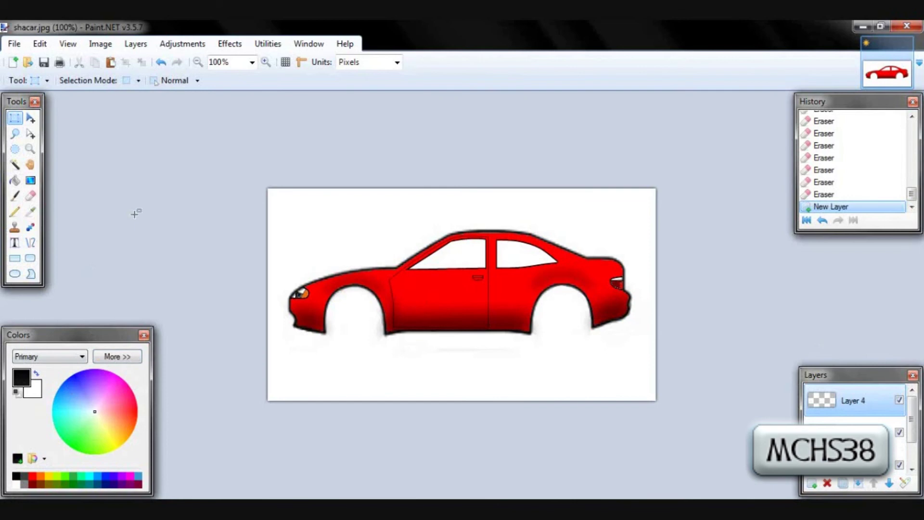
key("x")
key("b")
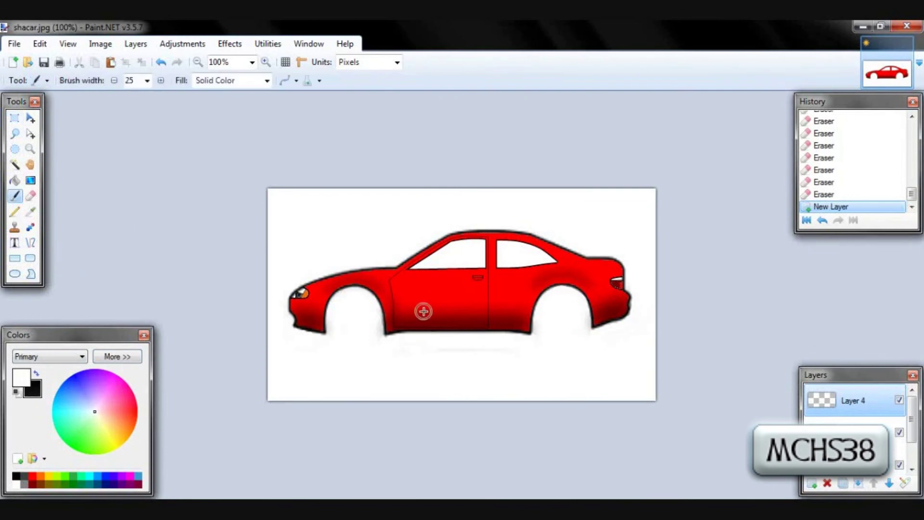
double_click(130, 81)
type("20")
left_click(413, 286)
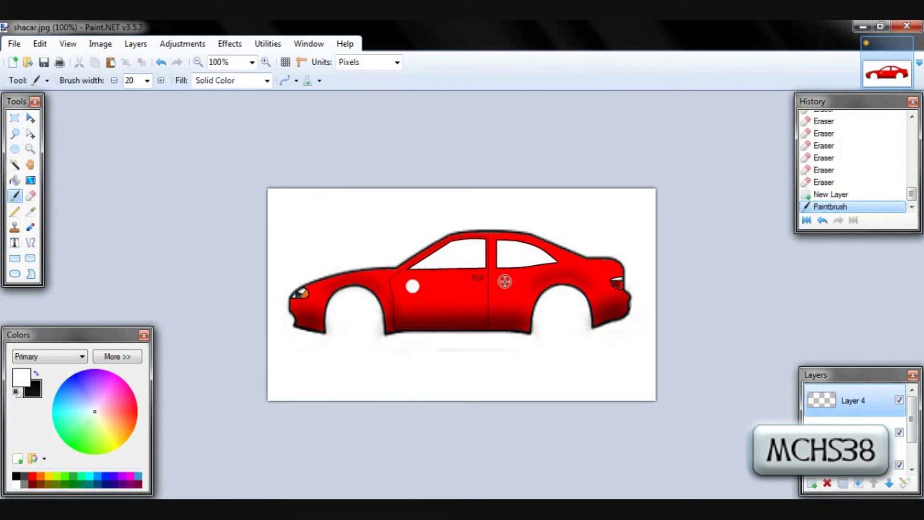
key("ctrl+z")
Draw a thick white line across both doors along the car's side
key("o")
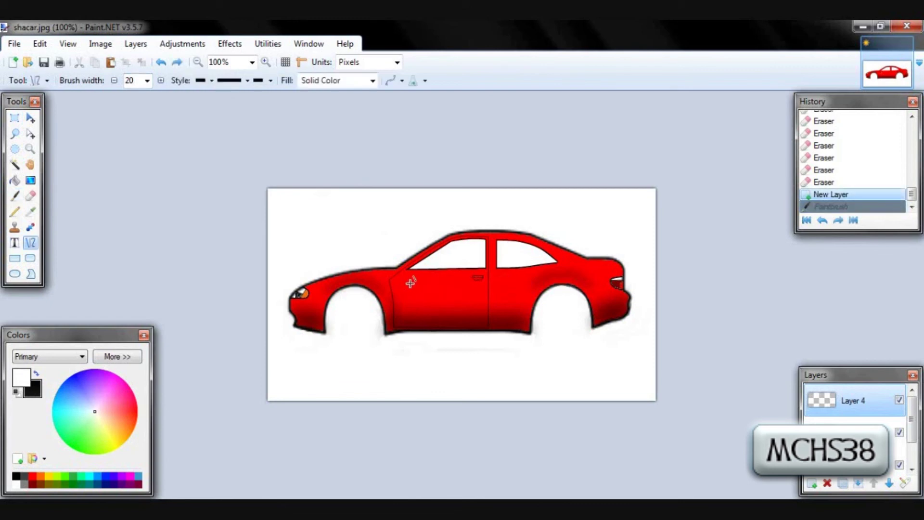
left_click_drag(410, 283, 515, 284)
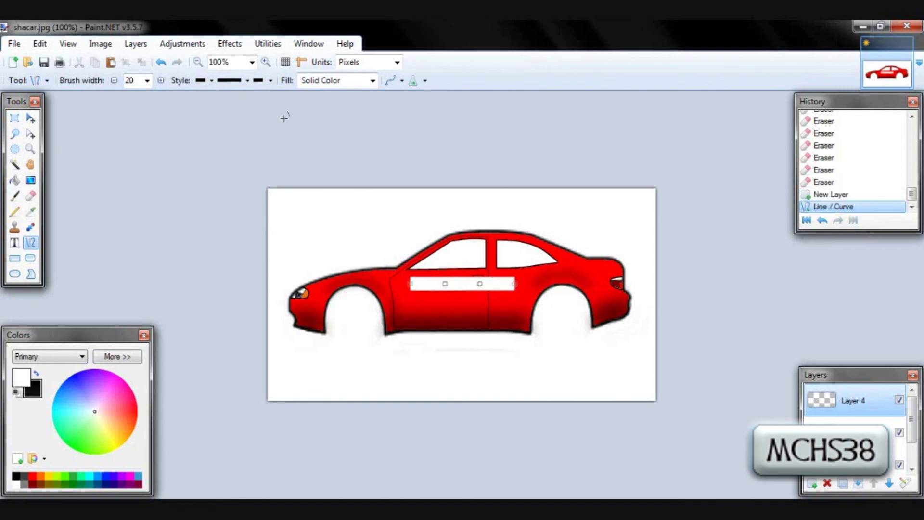
left_click(230, 44)
Apply a Gaussian Blur of about radius 48 to Layer 4's white line, making a faint door highlight
mouse_move(262, 108)
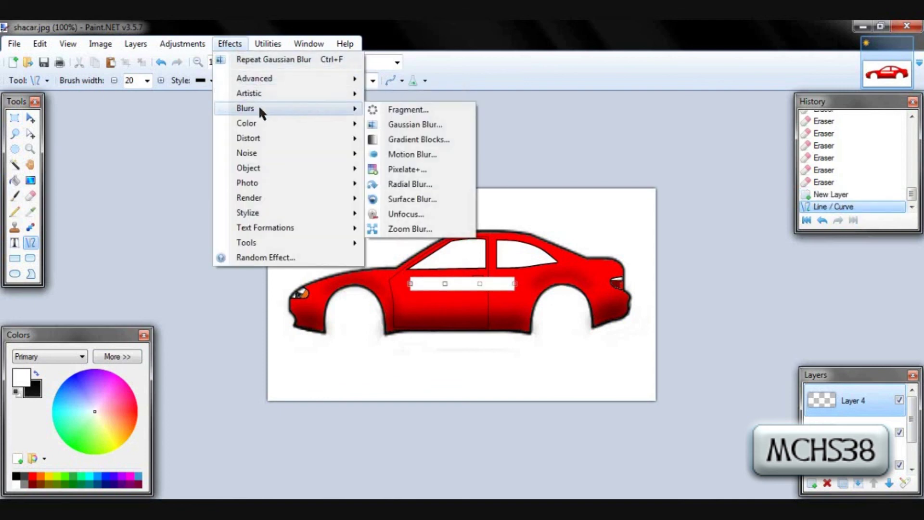
left_click(403, 122)
left_click_drag(481, 230, 679, 56)
left_click_drag(579, 91, 590, 113)
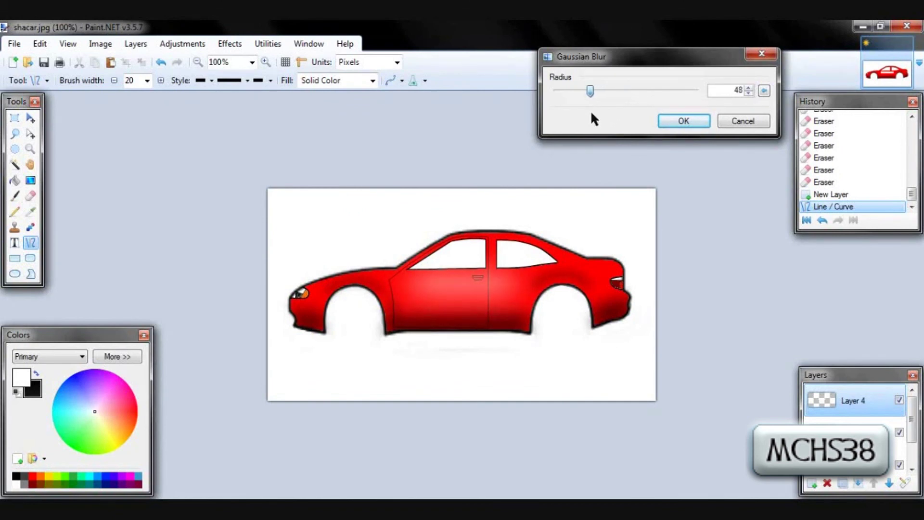
left_click(670, 126)
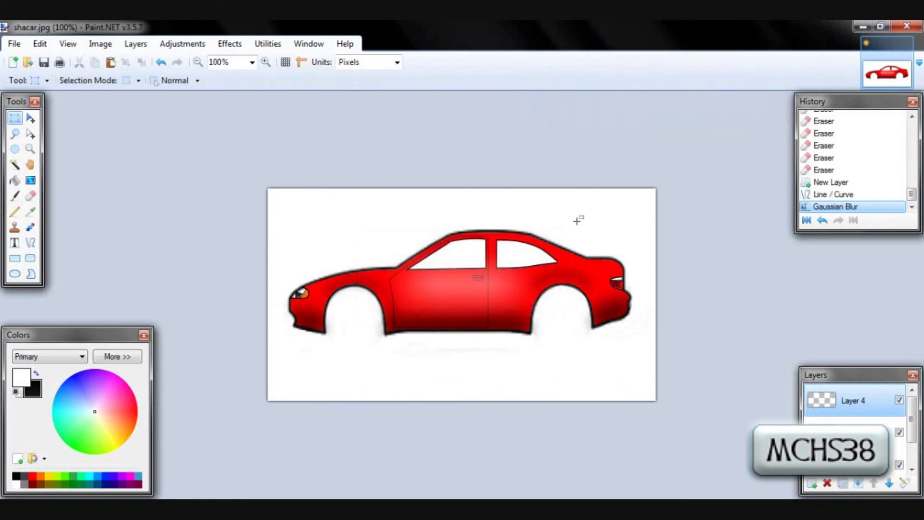